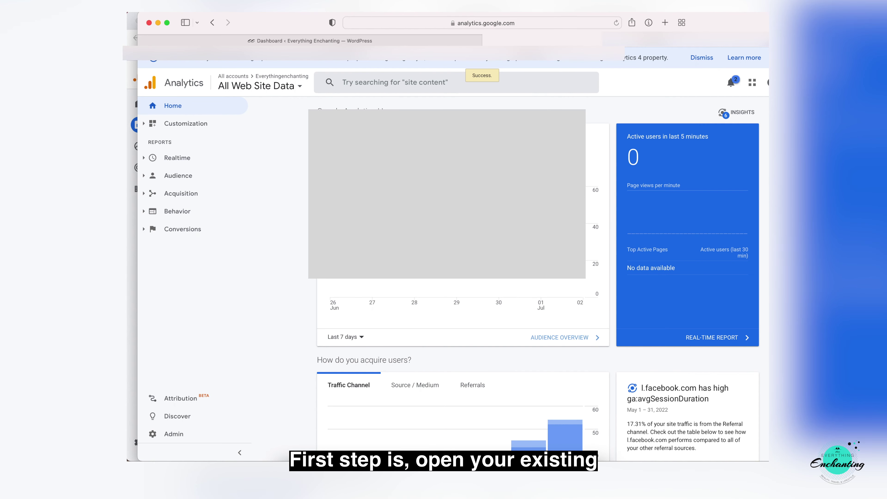
Dismiss the GA4 upgrade banner and go to the Admin page's account, property and view settings.
click(702, 57)
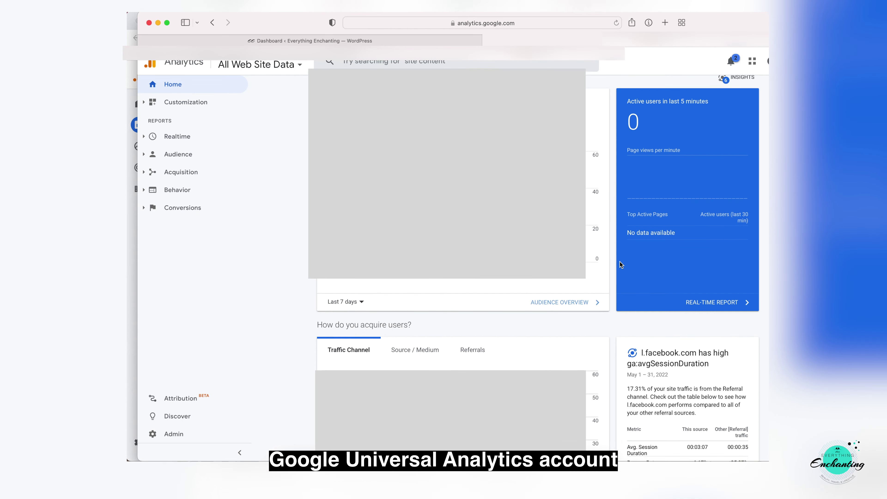
scroll(619, 261, down, 15)
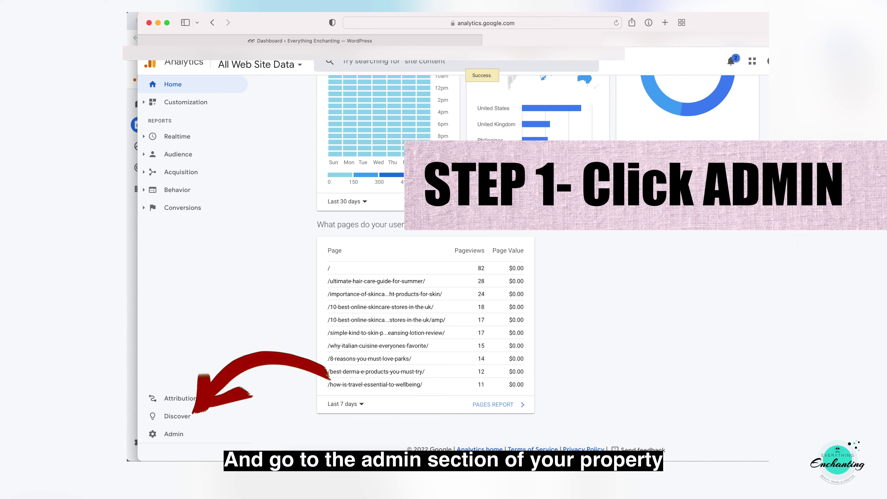
click(179, 435)
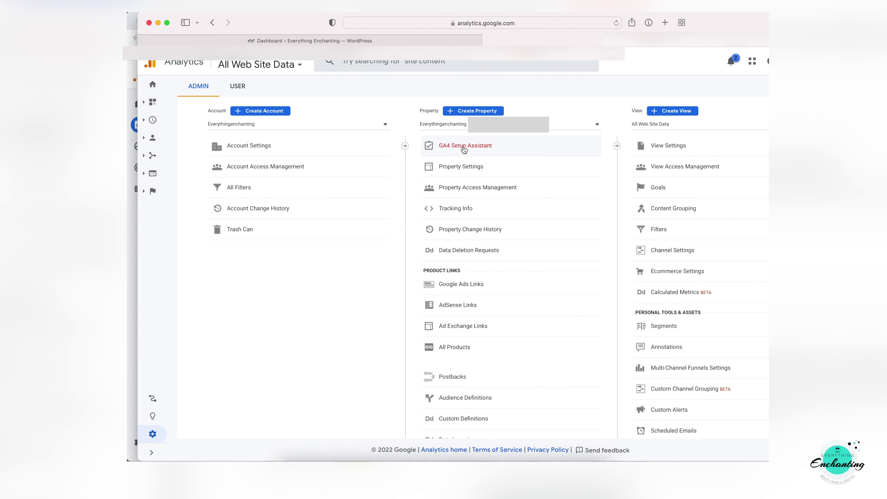
Start a new Google Analytics 4 property from the GA4 Setup Assistant.
click(464, 148)
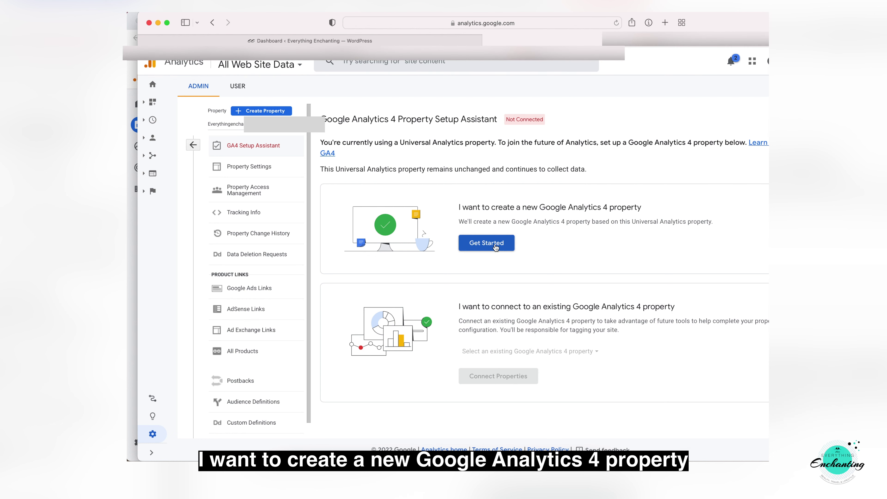
click(495, 247)
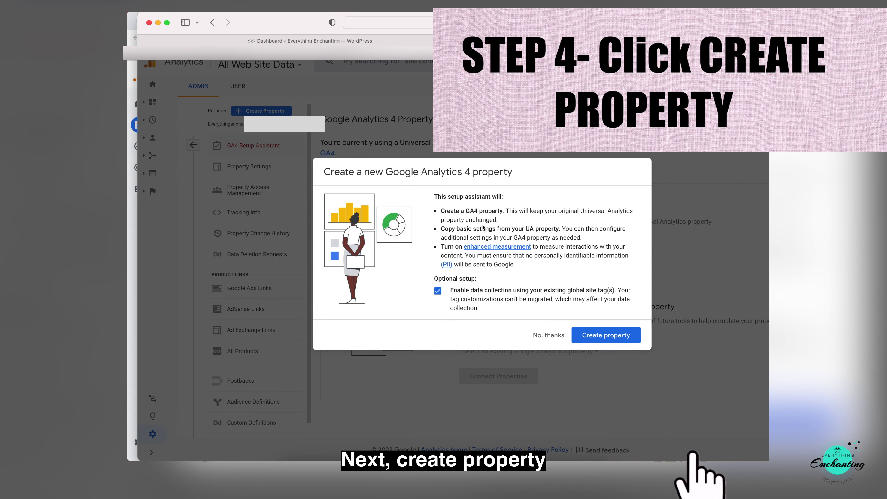
Create the GA4 property, go to it, skip the tour and view its Data Streams.
click(598, 335)
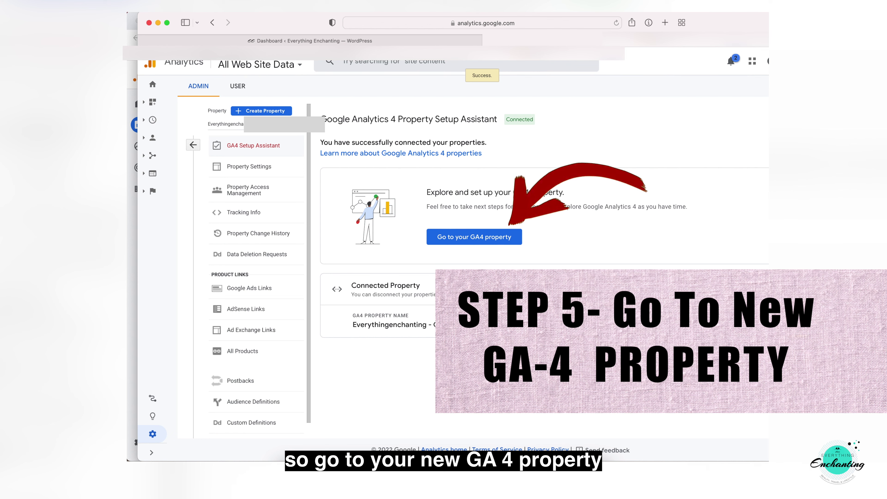
click(502, 239)
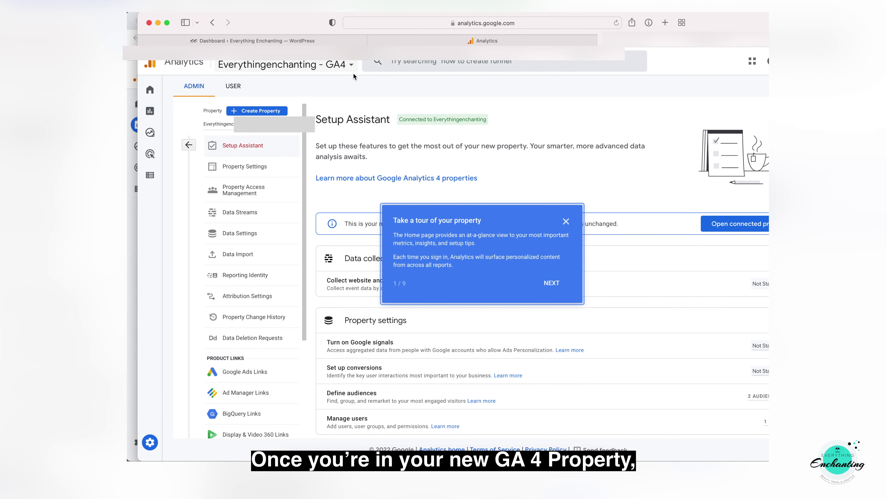
click(565, 222)
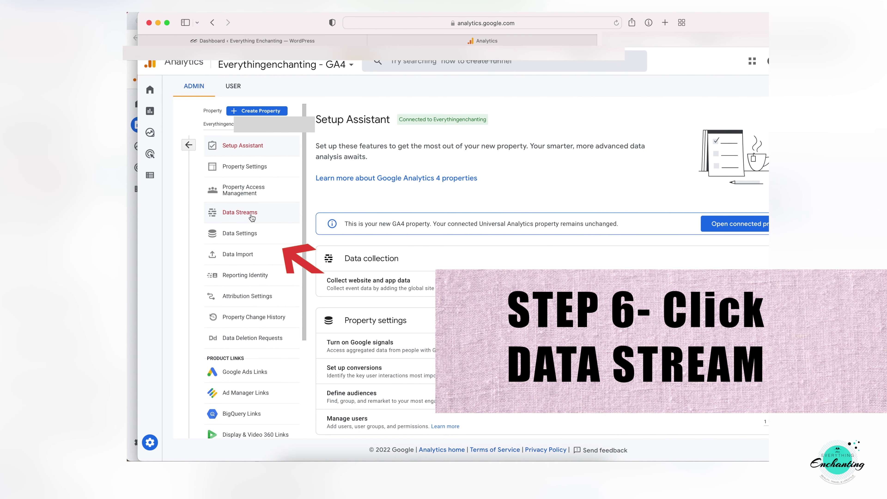
click(252, 217)
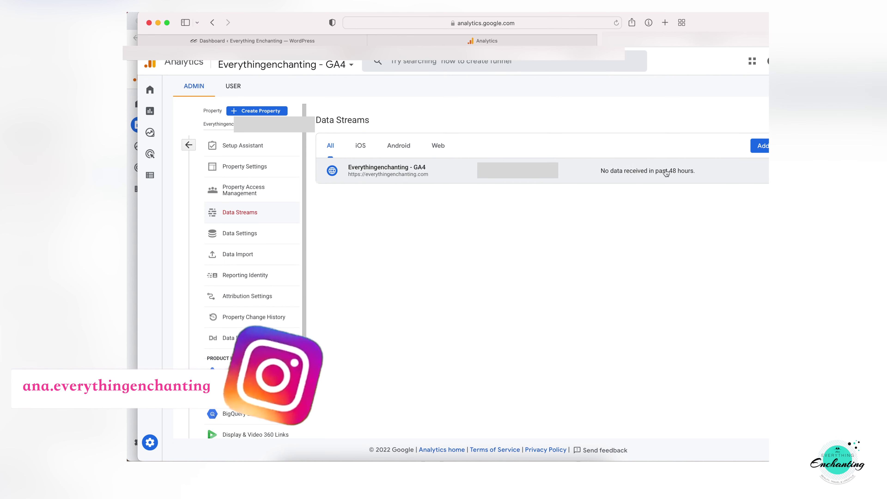
Copy the gtag.js global site tag code from the Everythingenchanting - GA4 web stream.
click(657, 171)
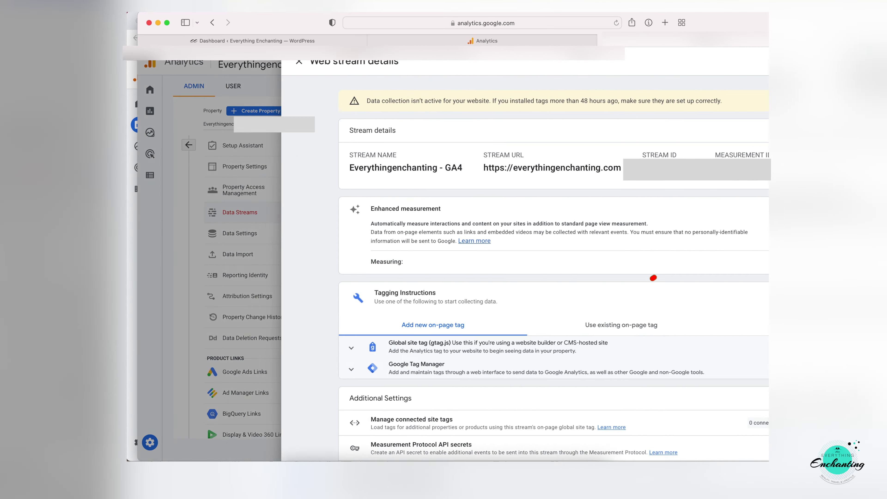
scroll(619, 266, down, 3)
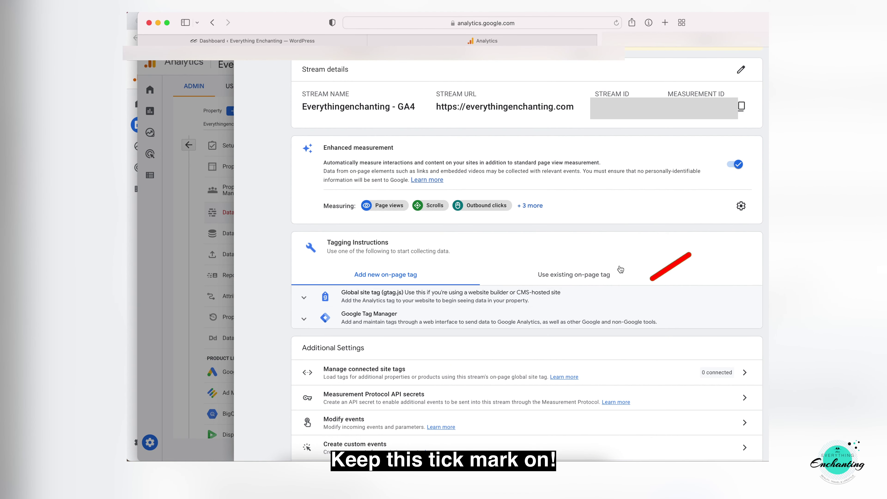
click(491, 302)
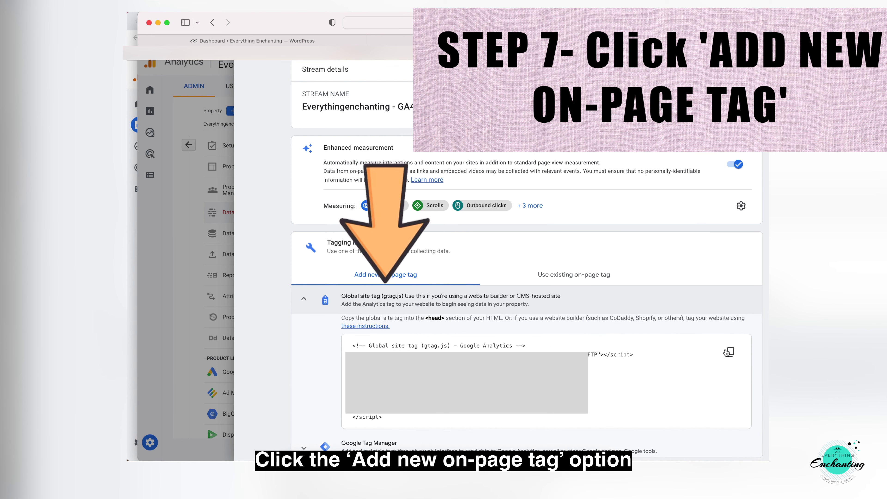
click(727, 351)
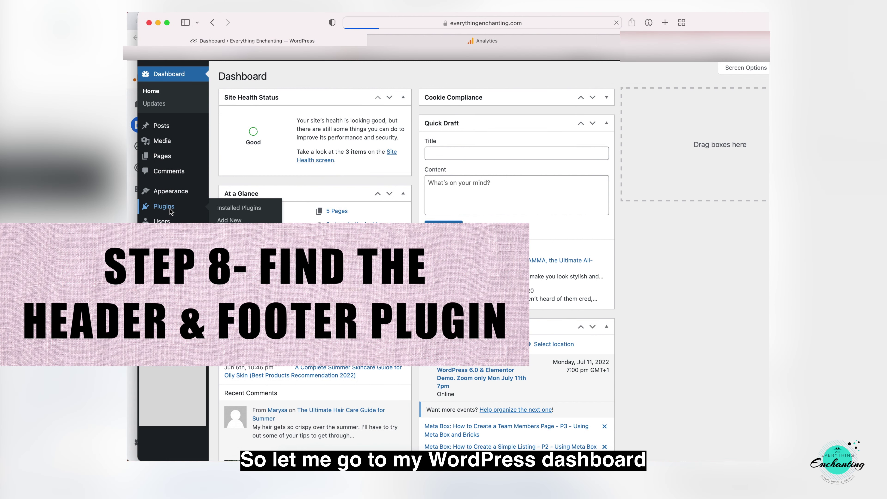
Save a site-wide Header Footer Code Manager snippet 'GOOGLE ANALYTICS G4 SCRIPT CODE' with the pasted gtag code.
scroll(325, 287, down, 5)
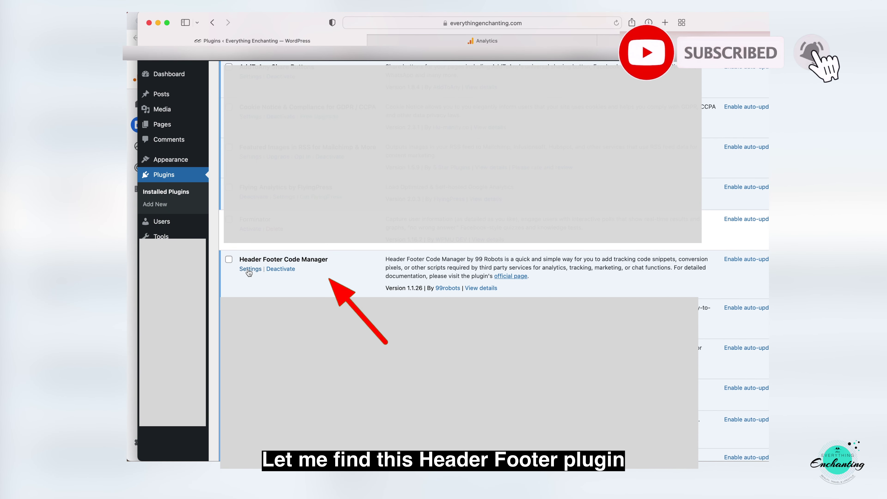
click(248, 269)
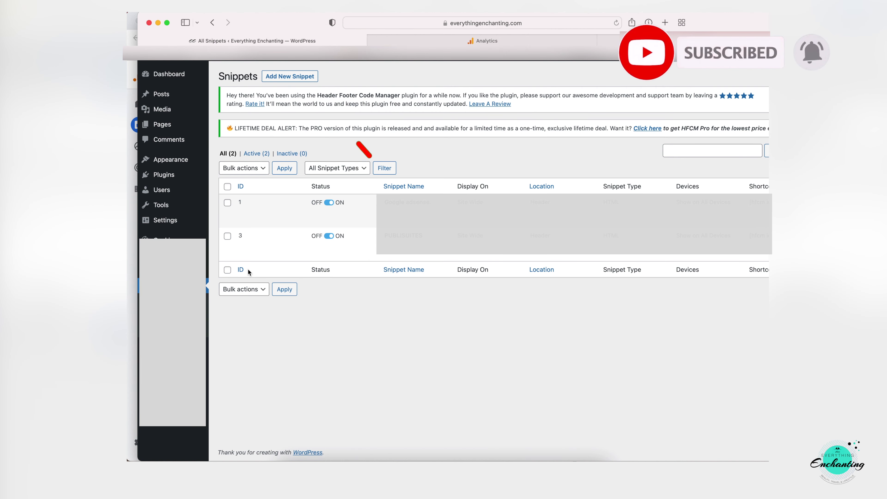
click(303, 77)
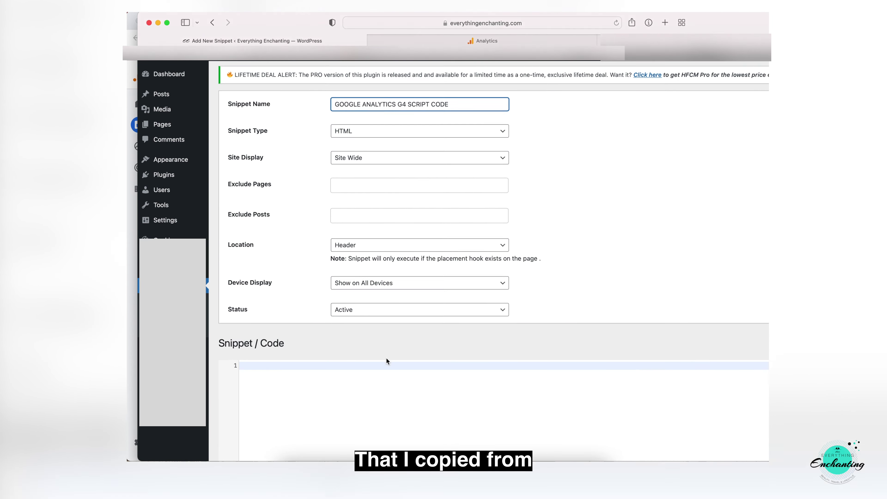
scroll(385, 358, down, 2)
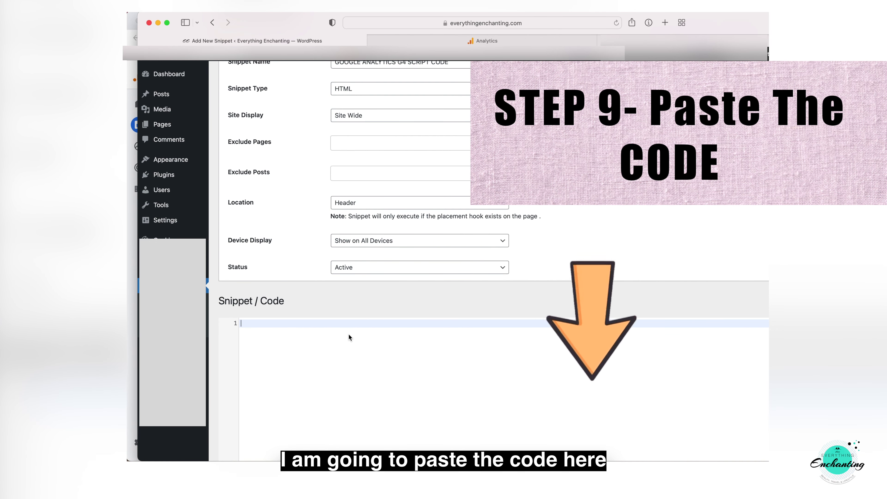
key(super+v)
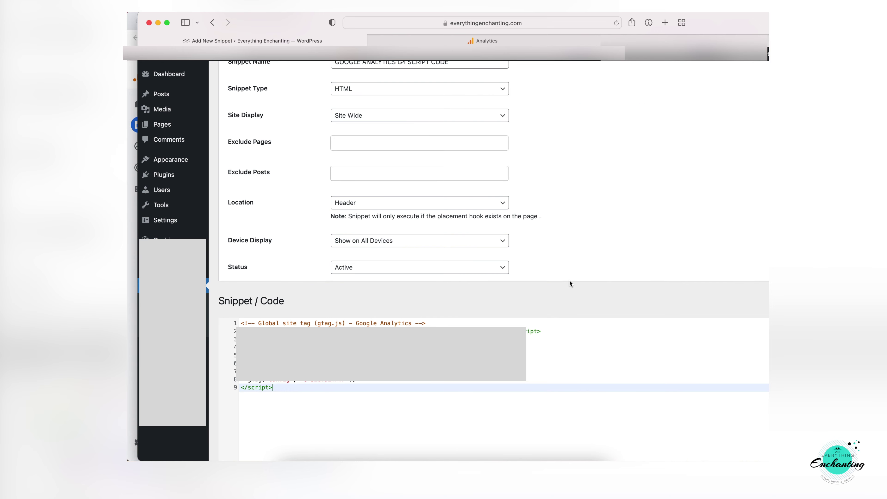
scroll(569, 280, down, 5)
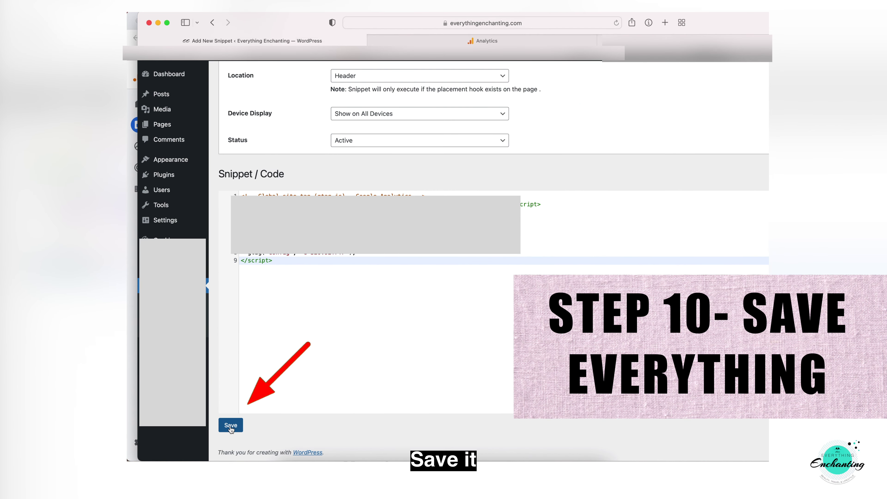
click(230, 426)
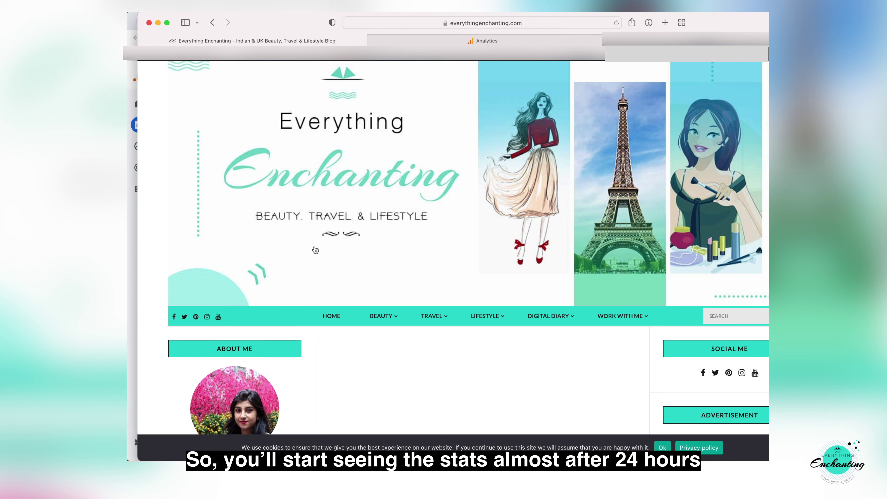
Scroll down through the latest posts on the everythingenchanting.com home page.
scroll(315, 250, down, 15)
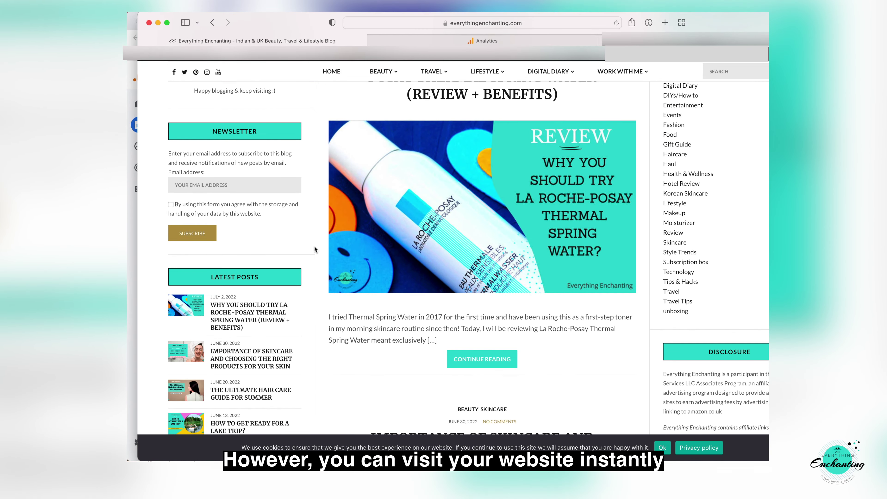
scroll(315, 249, down, 10)
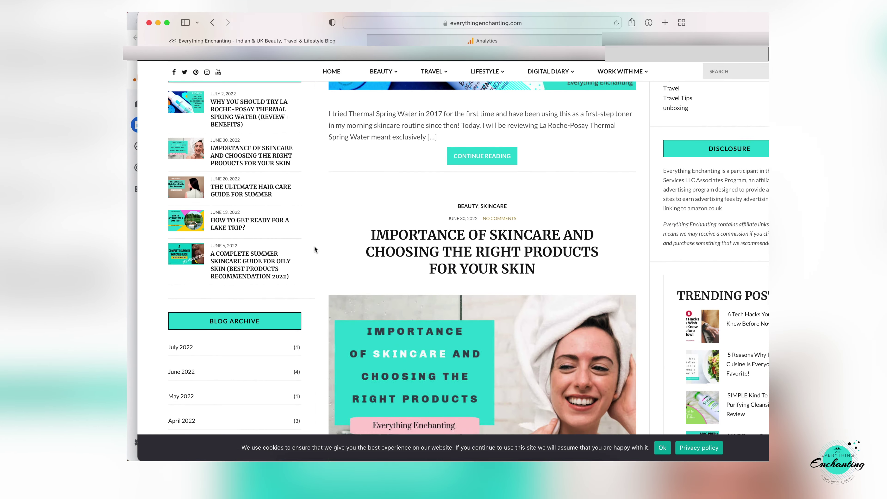
scroll(315, 249, down, 12)
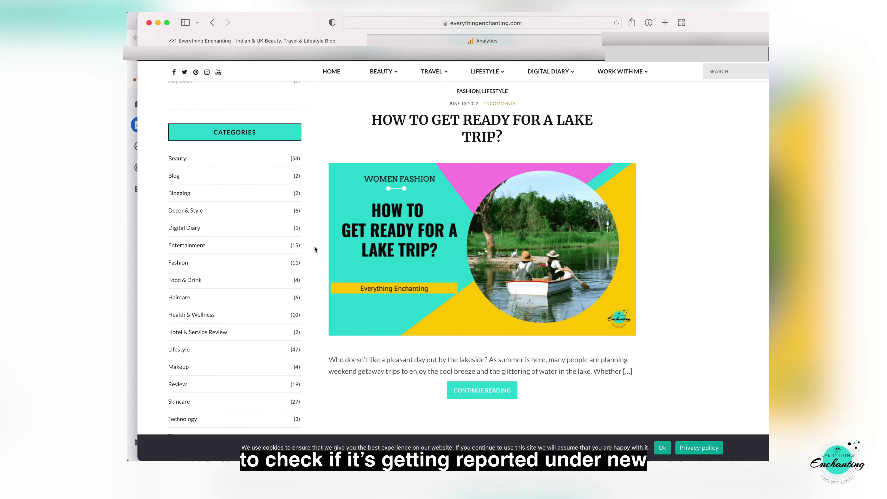
scroll(314, 249, down, 15)
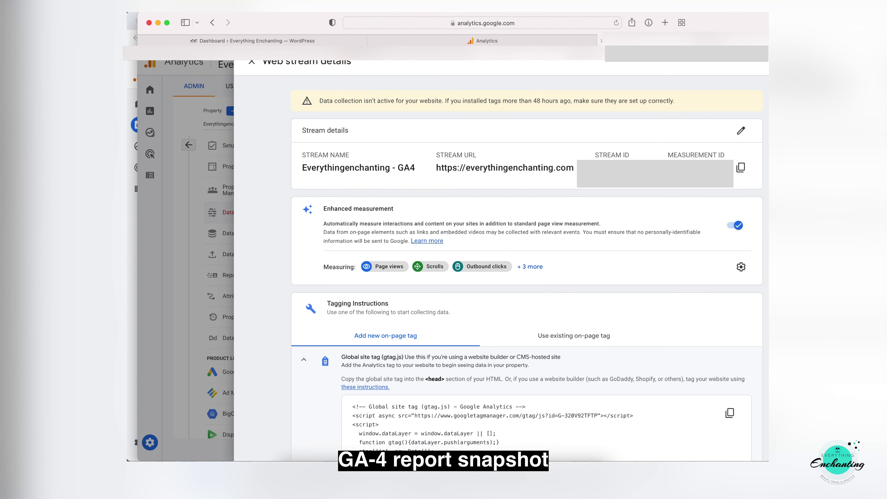
Close the web stream details, return to admin, and view the GA4 Reports snapshot.
click(251, 61)
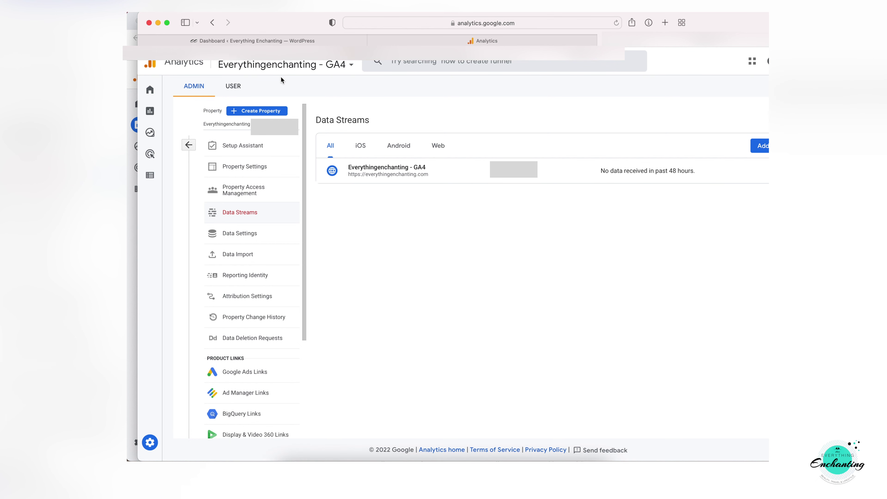
click(193, 147)
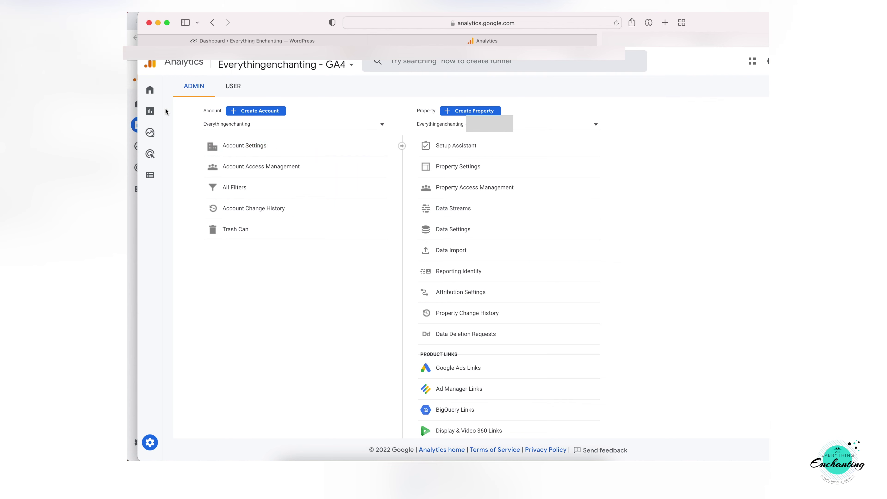
mouse_move(151, 112)
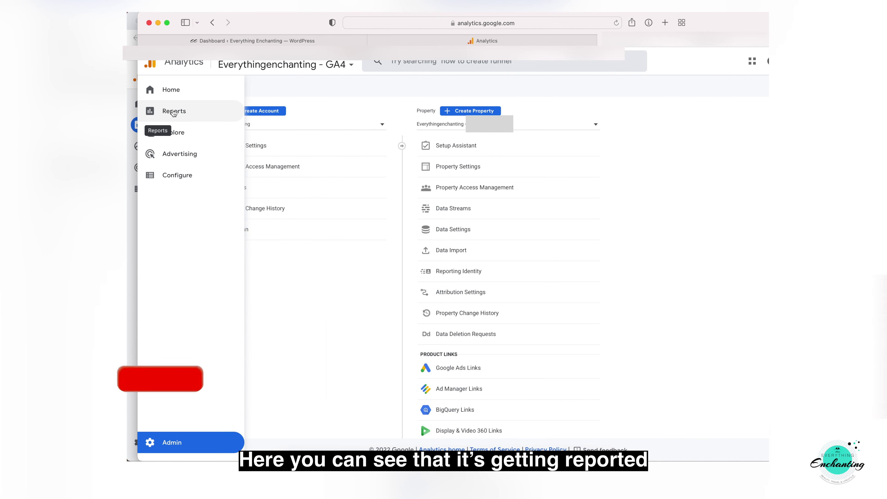
click(174, 111)
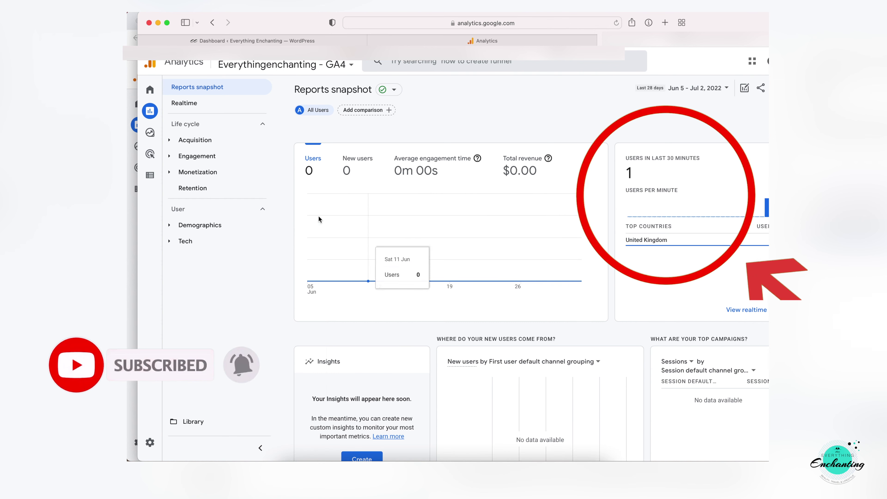
Scroll the Realtime report to confirm 1 user and page_view events from the WordPress visit.
scroll(422, 271, down, 10)
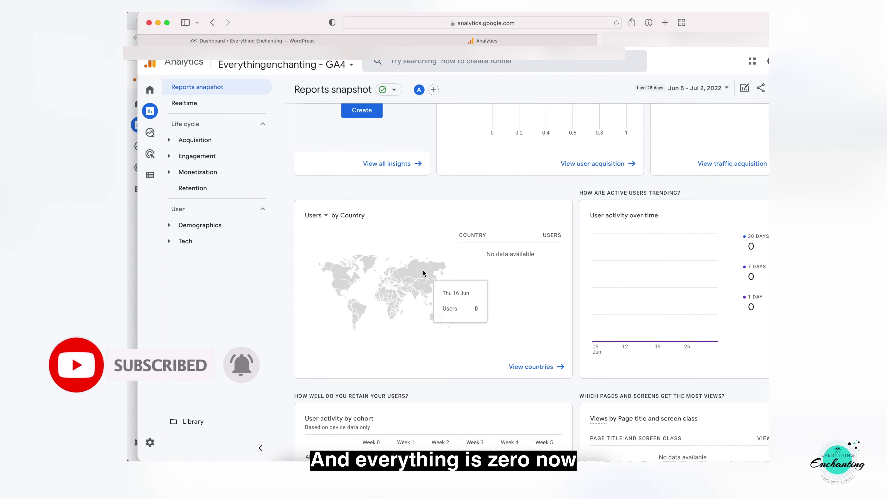
scroll(422, 270, up, 10)
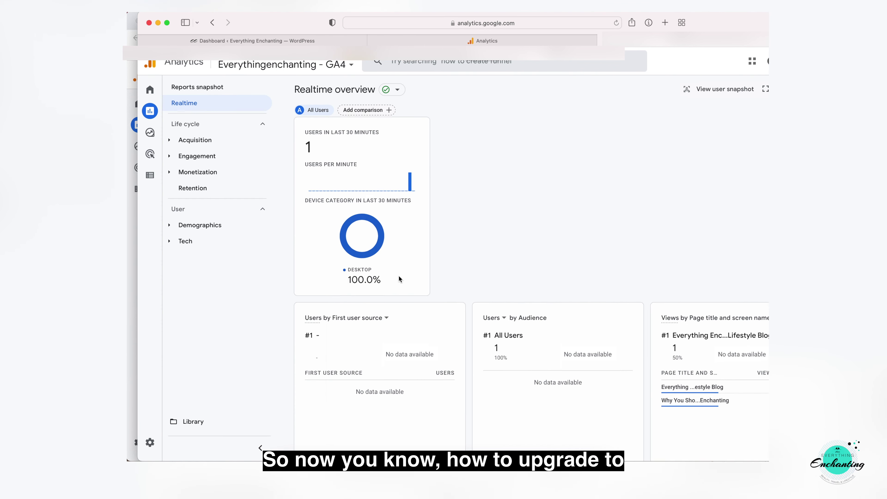
scroll(398, 276, down, 4)
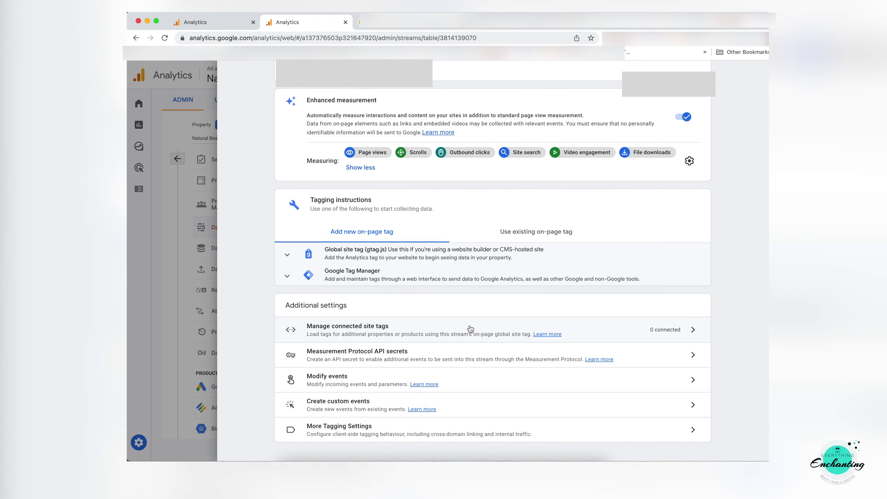
Copy the gtag.js global site tag code for the Natural Beauty And Makeup - GA4 stream.
scroll(469, 330, up, 4)
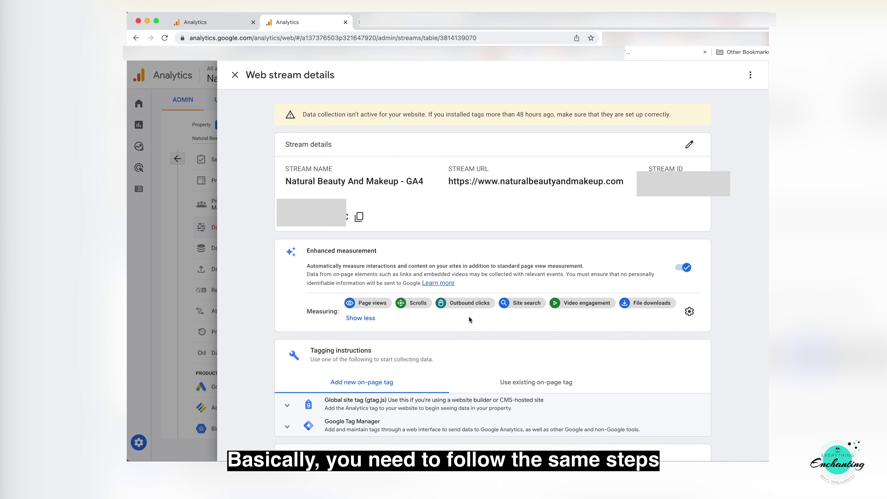
scroll(470, 324, down, 2)
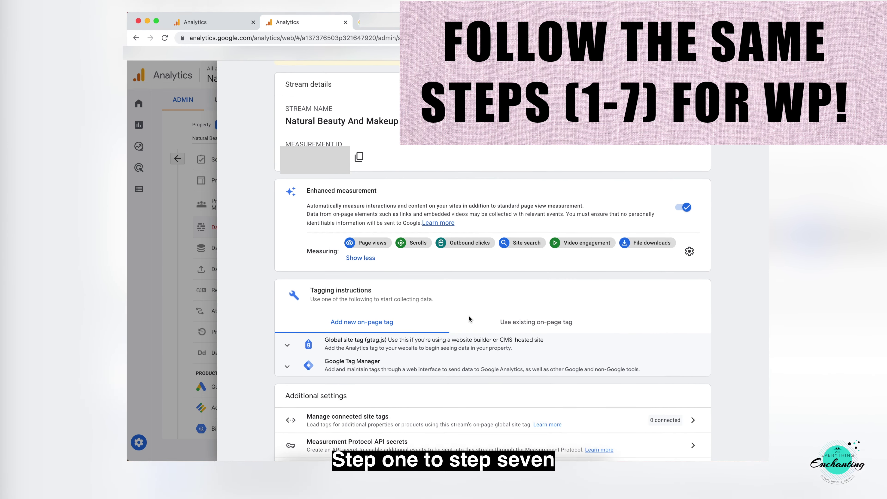
scroll(468, 318, down, 2)
click(444, 297)
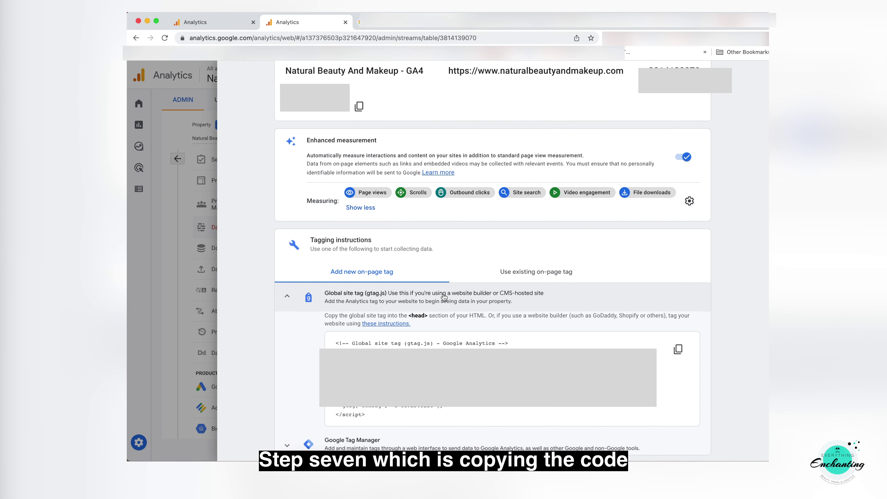
scroll(443, 297, down, 2)
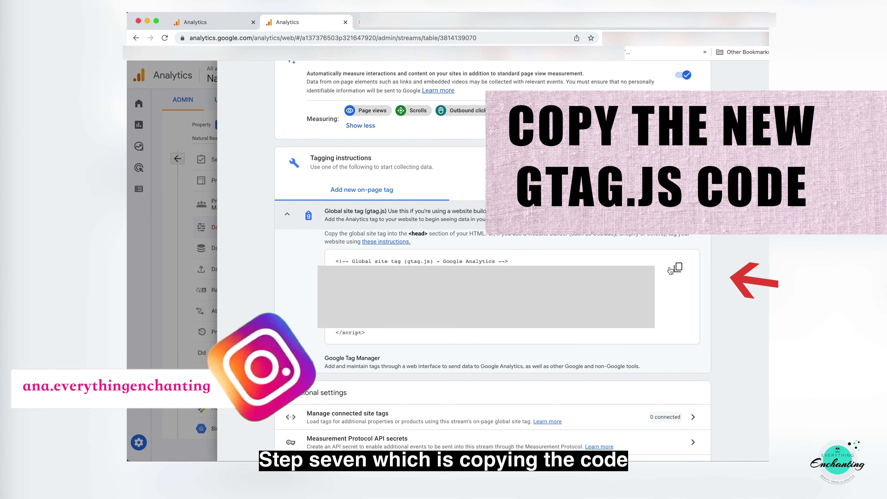
click(678, 268)
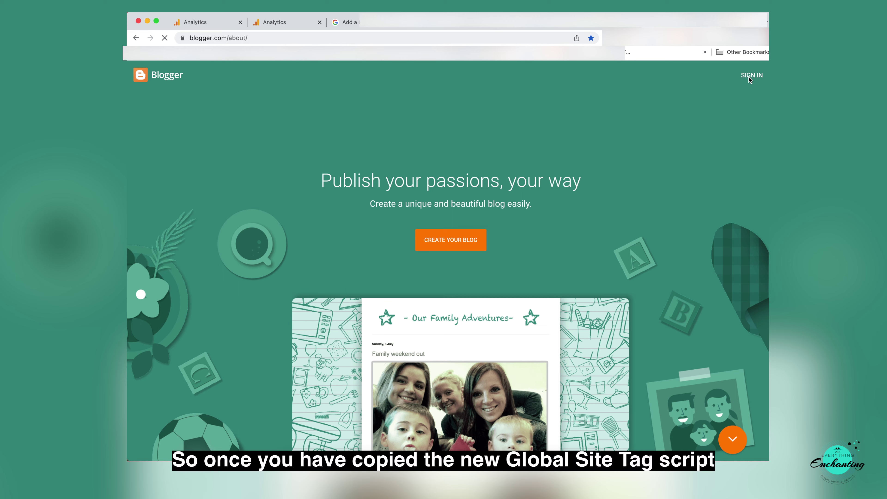
Sign in to Blogger with the Google account to reach the Natural Beauty And Makeup posts.
click(749, 78)
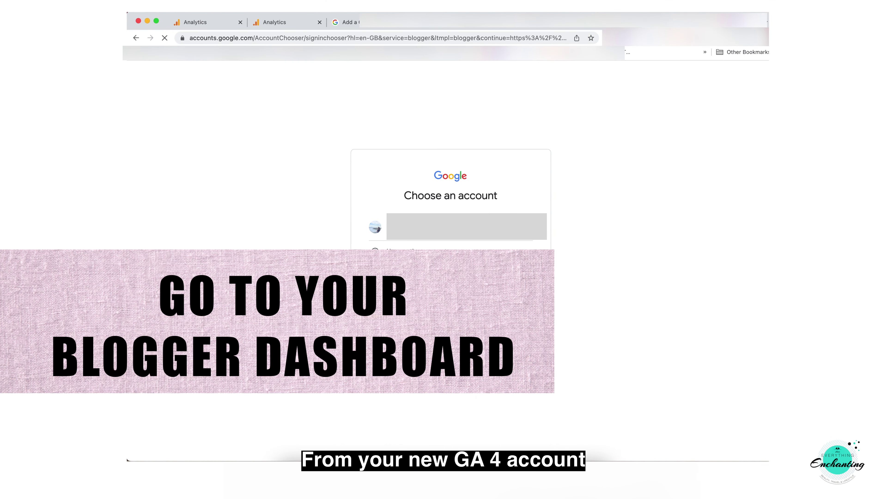
key(Return)
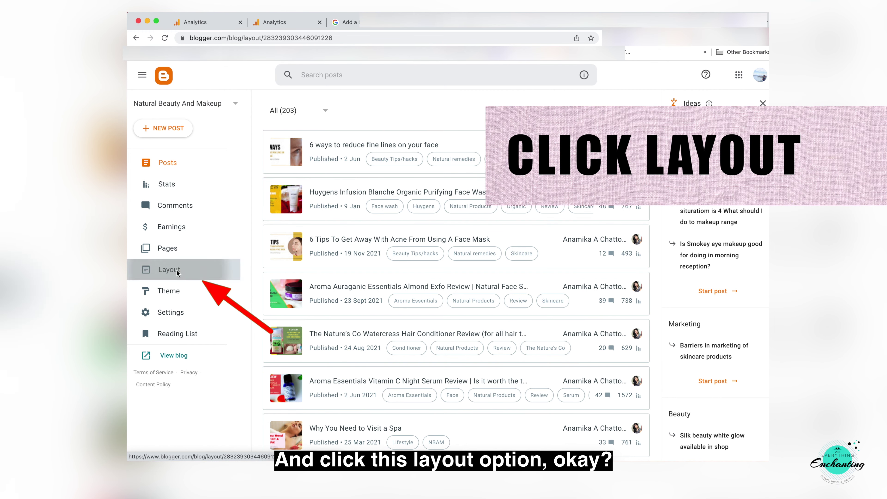
From Blogger's Layout page, start a new HTML/JavaScript gadget in sidebar-right-1.
click(169, 269)
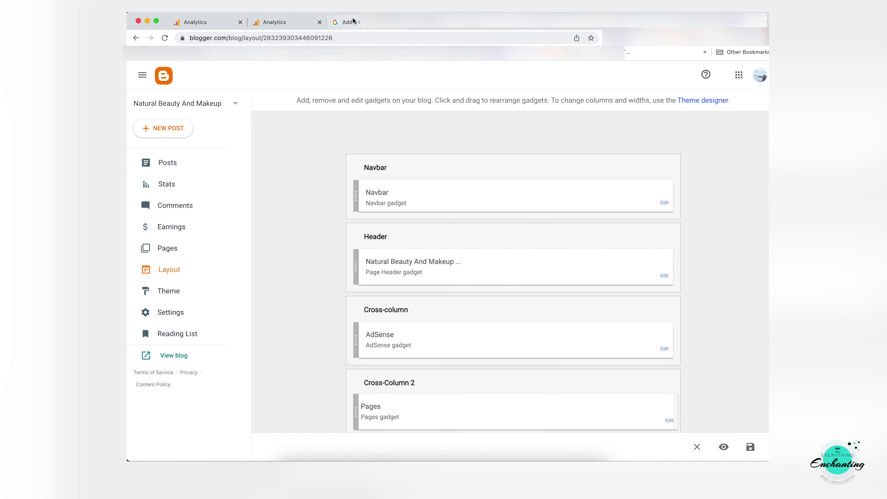
scroll(349, 252, down, 10)
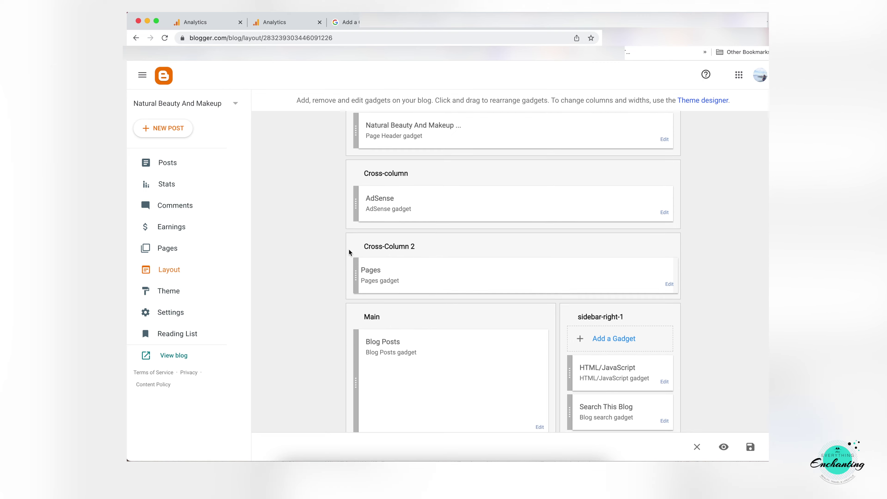
scroll(349, 252, down, 2)
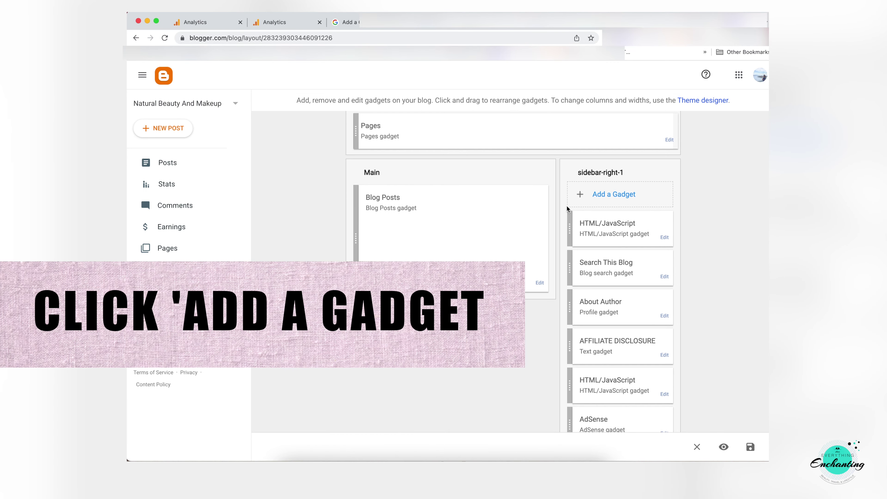
click(627, 197)
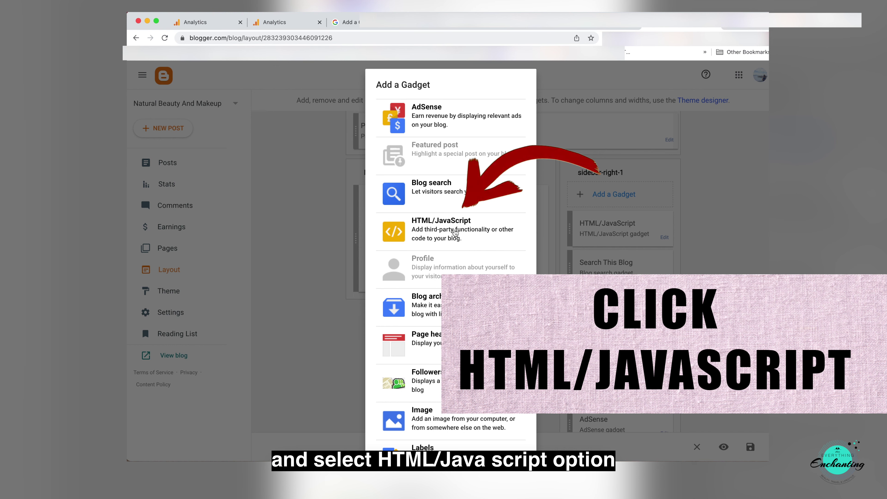
click(455, 232)
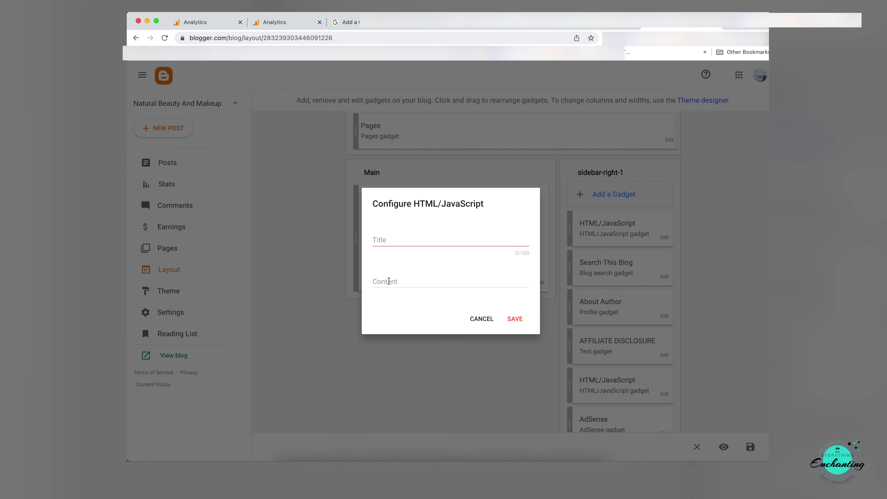
Paste the GA4 gtag.js code into the gadget's Content, save the gadget and the layout.
key(super+v)
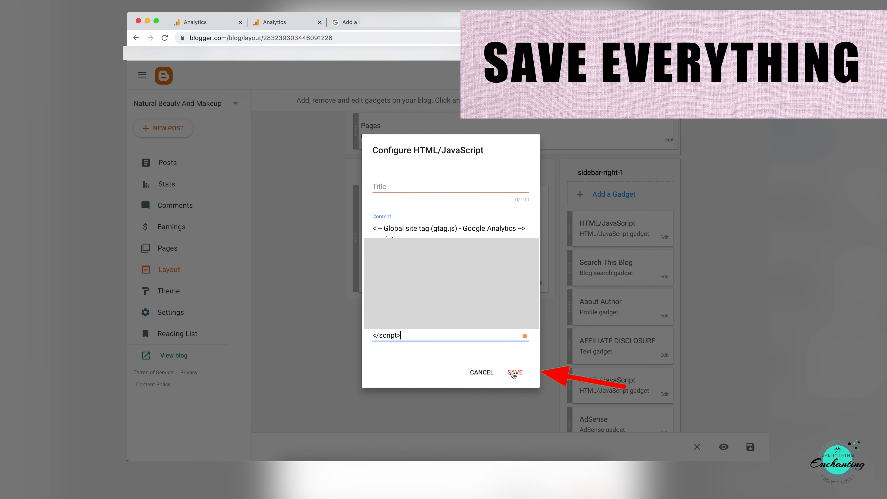
click(515, 372)
click(750, 448)
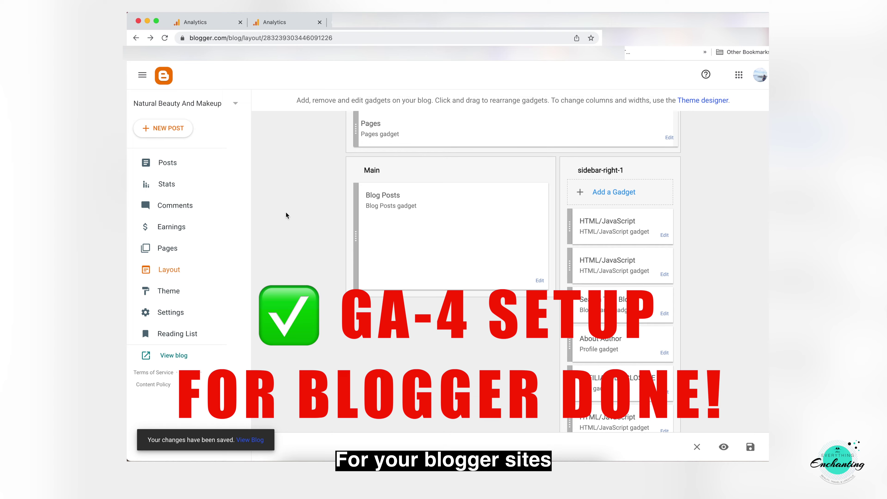
click(170, 164)
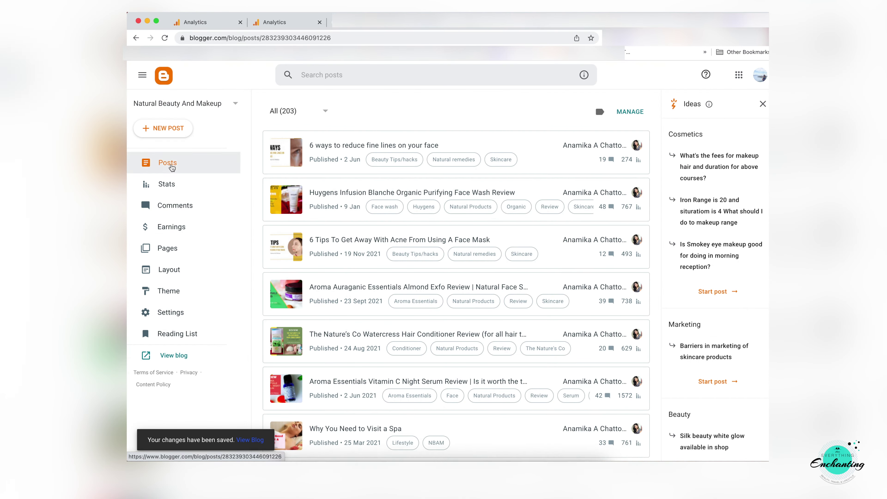
View the live blog, scroll through it and accept its data consent request.
click(172, 166)
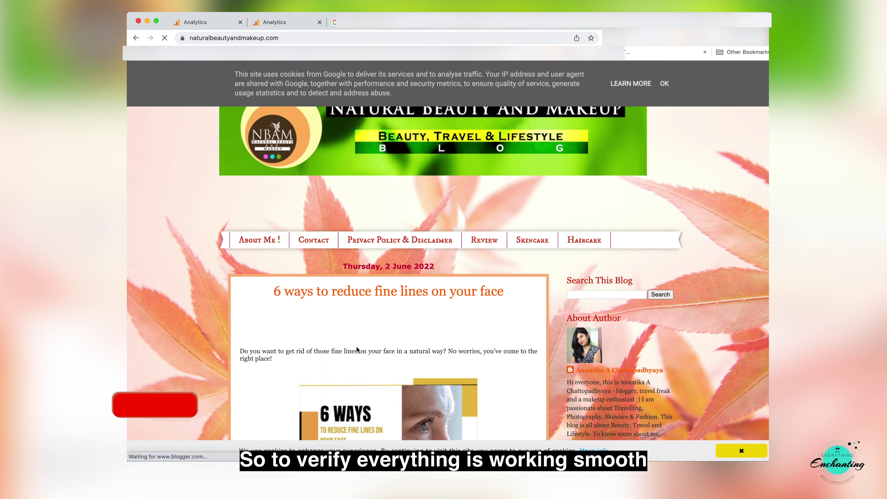
scroll(356, 346, down, 10)
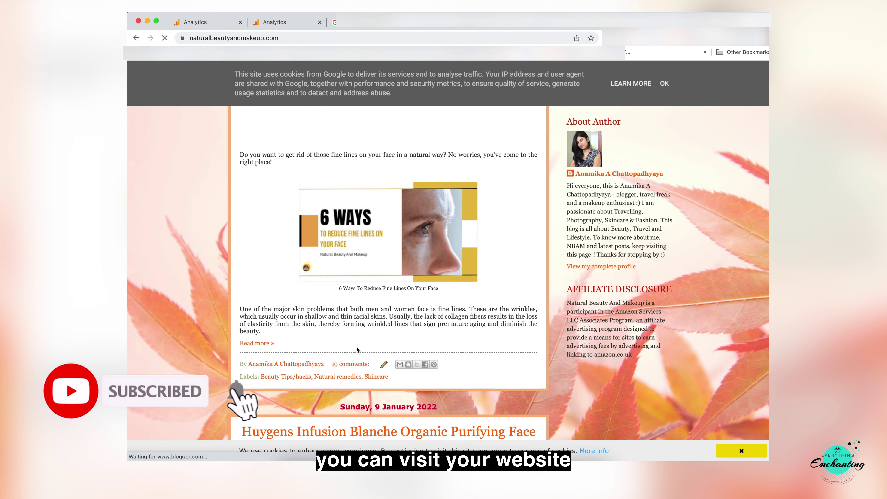
scroll(356, 349, down, 5)
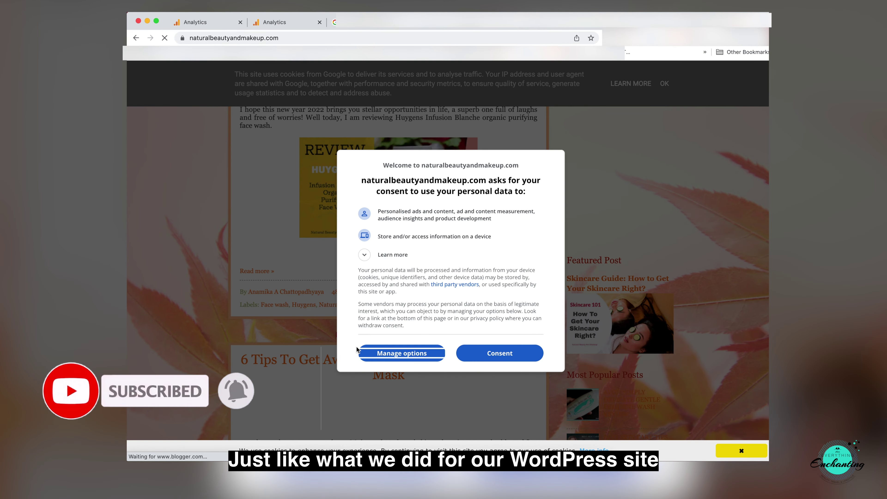
click(489, 353)
scroll(488, 353, down, 5)
scroll(488, 354, down, 8)
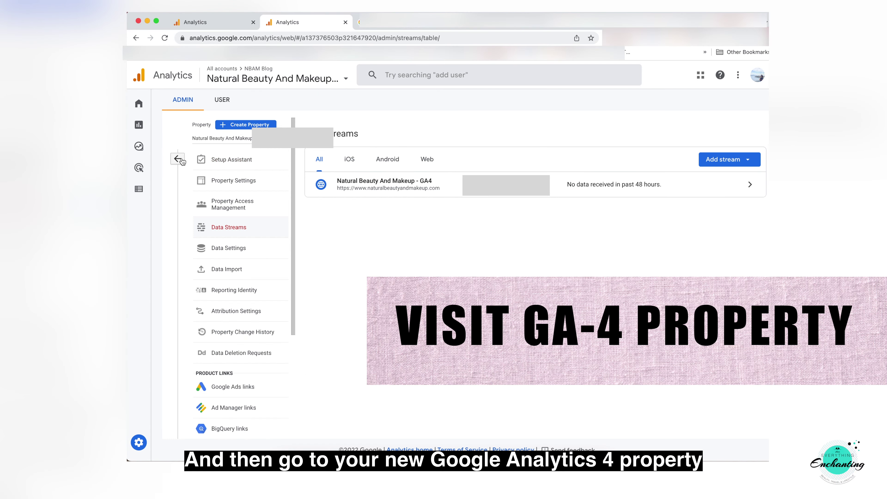
Confirm Analytics Home shows 1 user in the last 30 minutes, then open Search Console Associations.
click(177, 159)
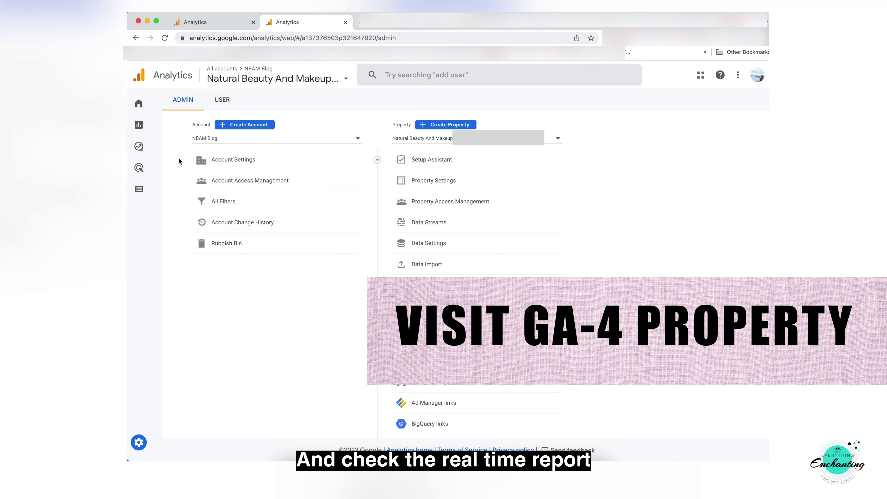
click(139, 109)
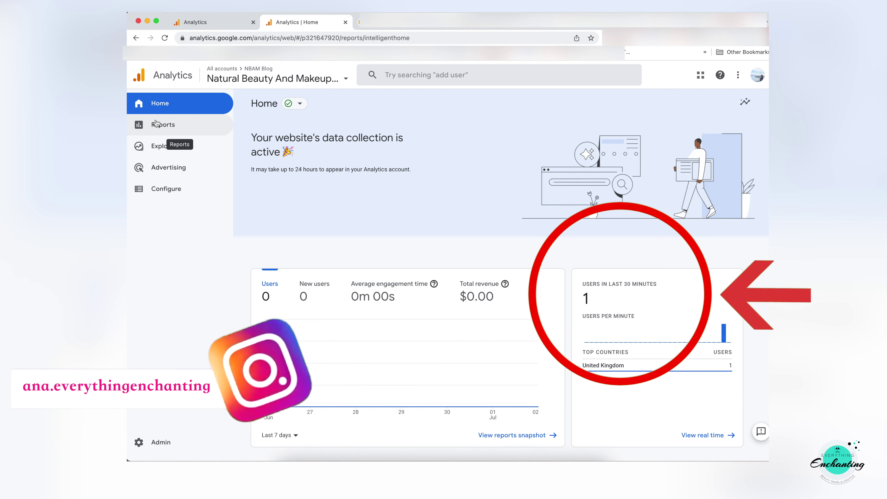
scroll(367, 335, down, 1)
scroll(367, 333, down, 2)
scroll(367, 333, up, 3)
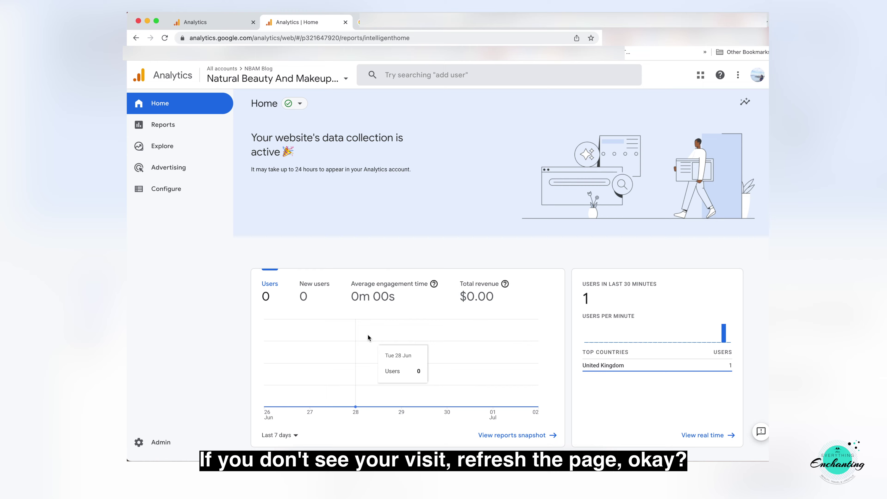
scroll(367, 337, down, 2)
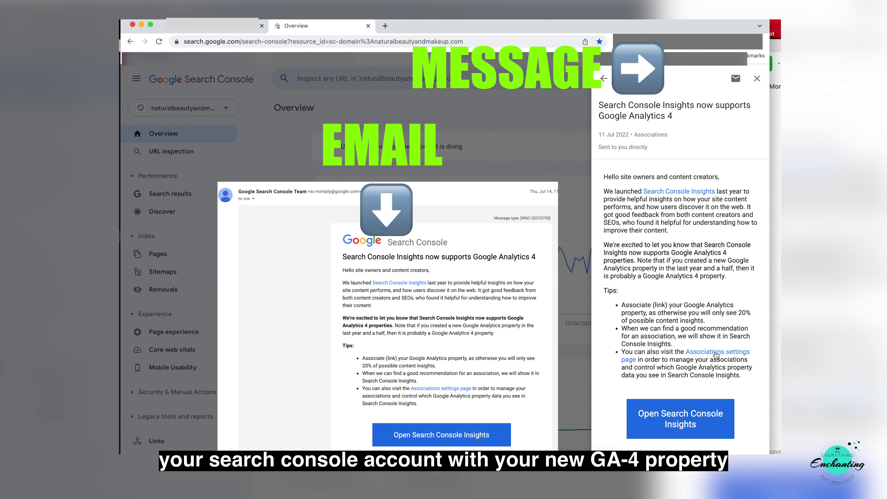
click(714, 355)
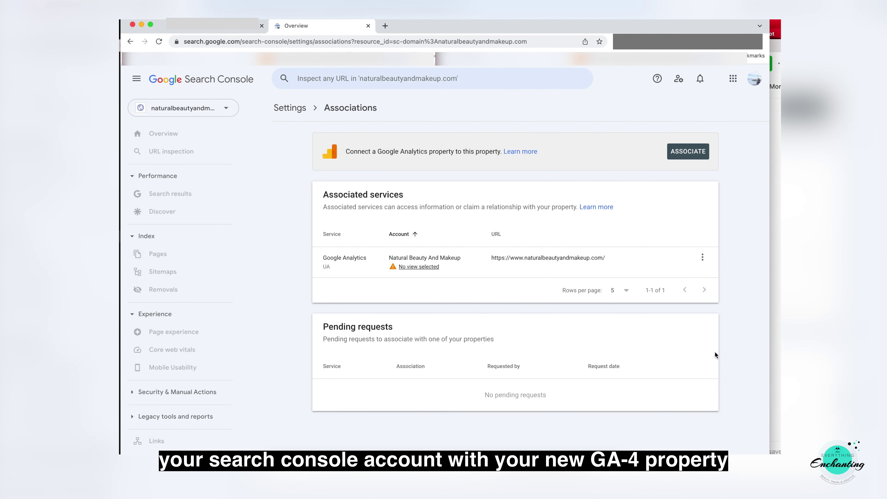